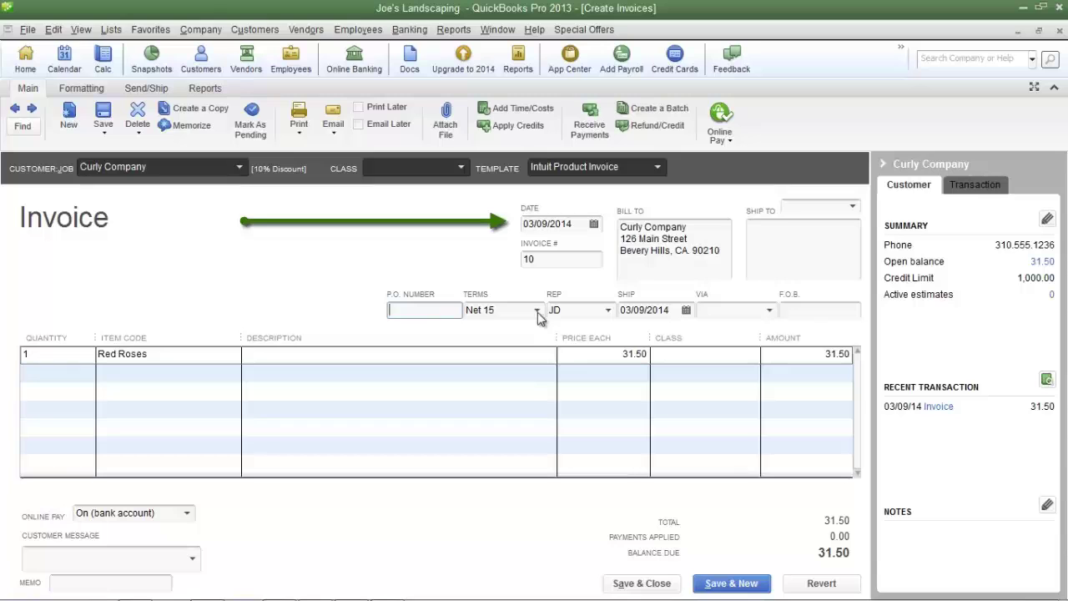
# Review the payment terms offered in the Curly Company invoice's Terms dropdown
pyautogui.click(537, 310)
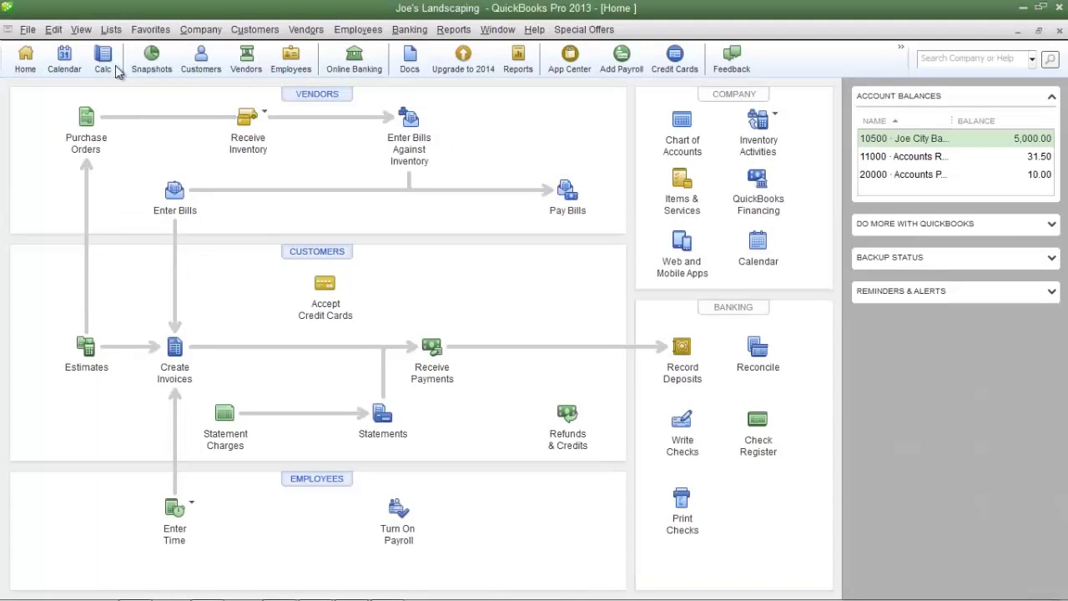
# Bring up the Terms List from Customer & Vendor Profile Lists and start a new term
pyautogui.click(111, 29)
pyautogui.moveTo(221, 157)
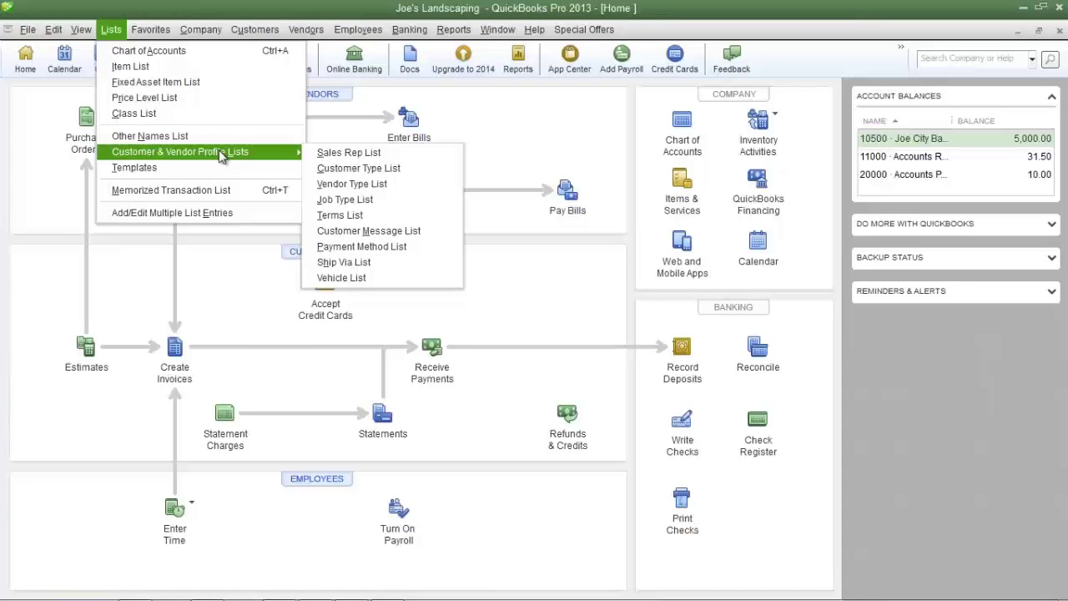
pyautogui.click(342, 216)
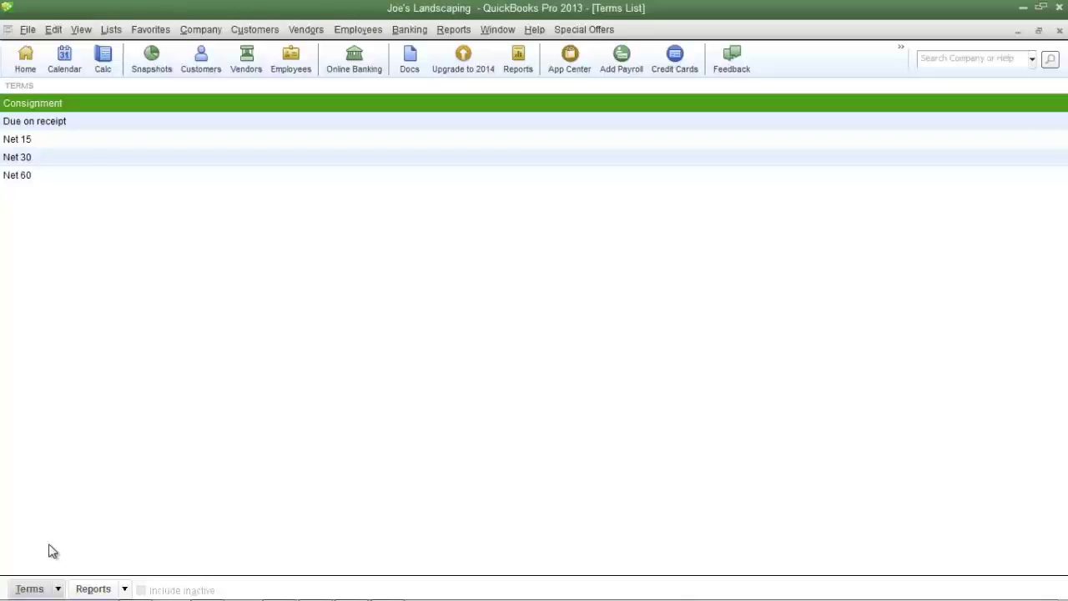
pyautogui.click(43, 589)
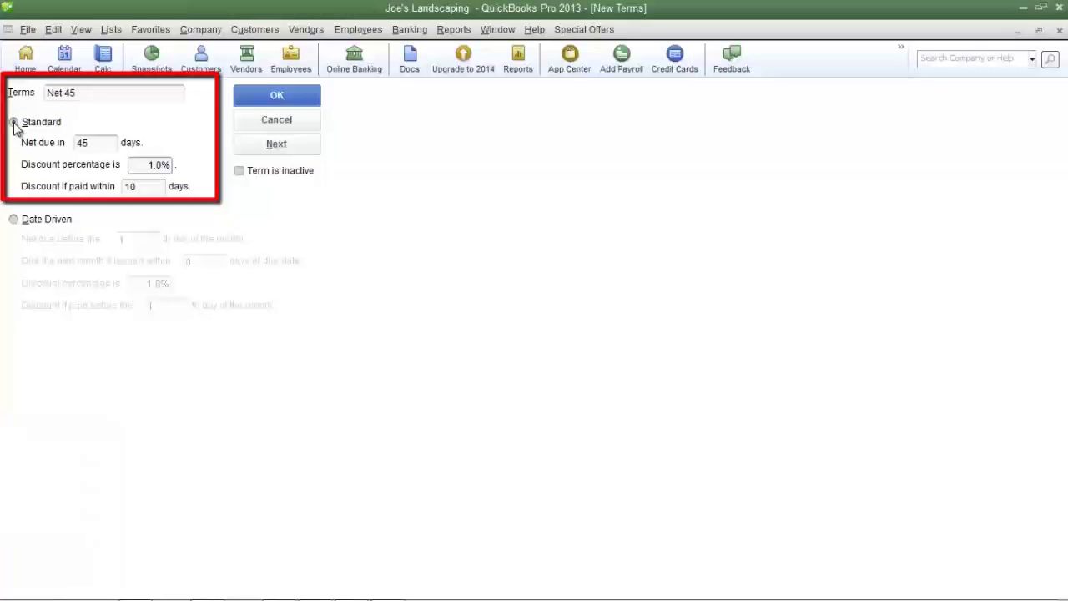
pyautogui.click(14, 220)
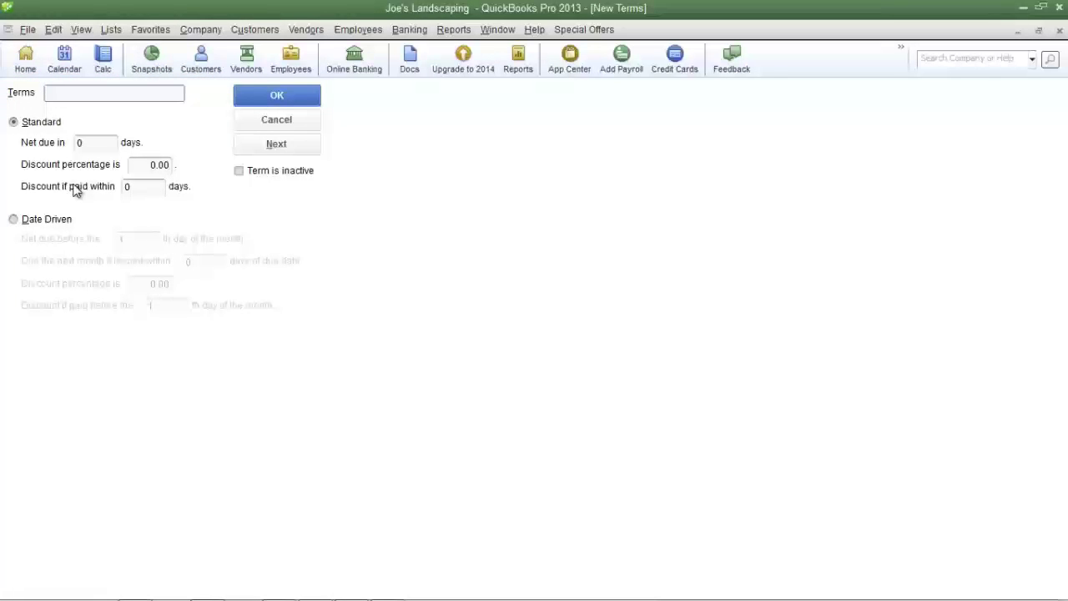
# Name the term 'Net 45', due in 45 days, with 1% discount if paid within 10 days
pyautogui.click(93, 94)
pyautogui.write('Net 45')
pyautogui.click(100, 144)
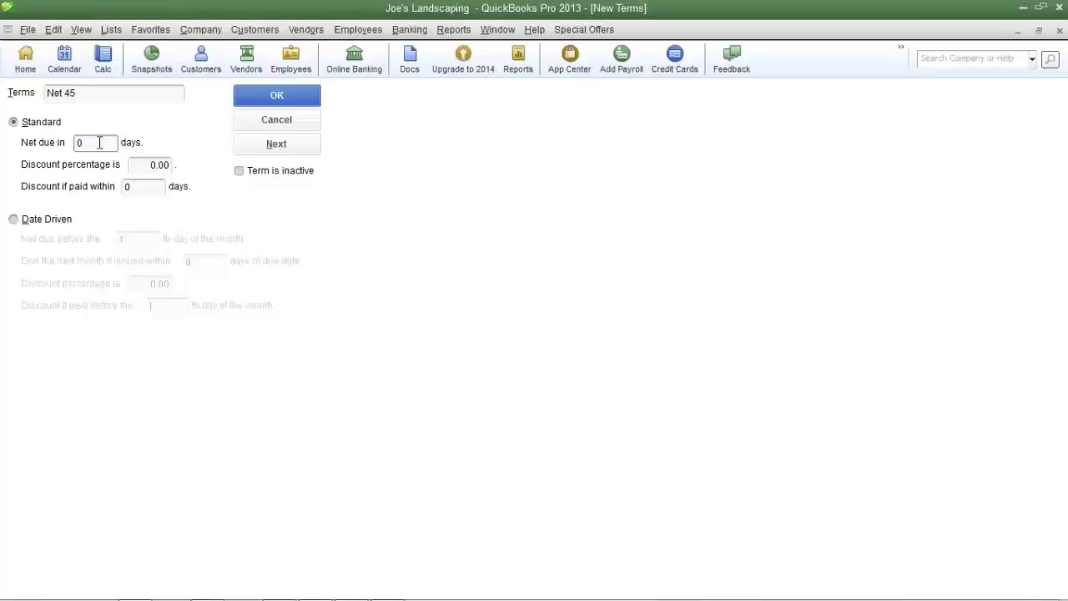
pyautogui.moveTo(100, 142); pyautogui.dragTo(77, 140)
pyautogui.write('45')
pyautogui.click(137, 164)
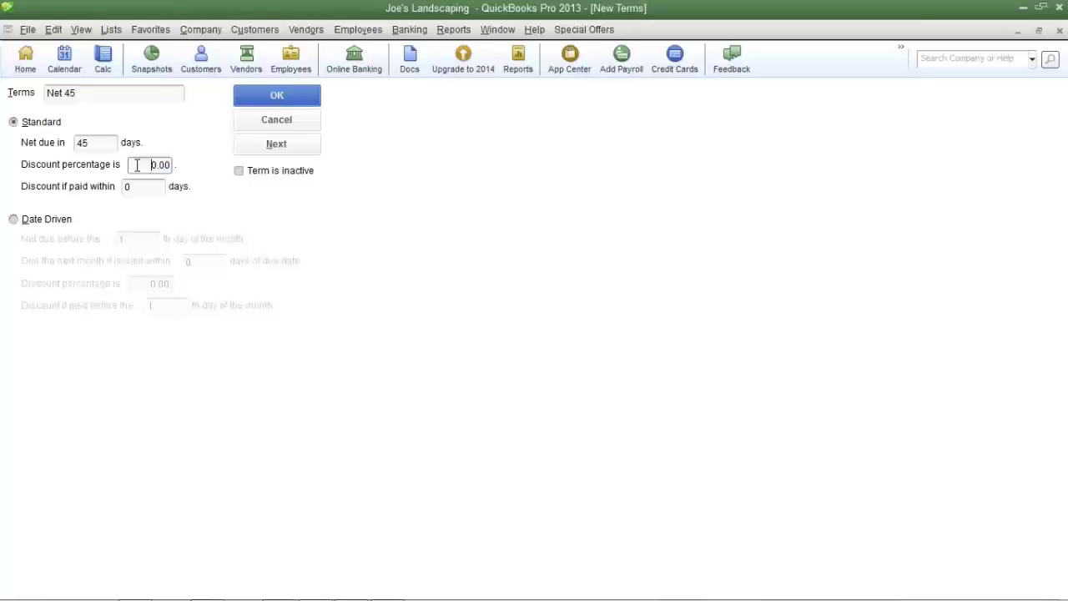
pyautogui.moveTo(138, 164); pyautogui.dragTo(198, 172)
pyautogui.write('1')
pyautogui.press('Tab')
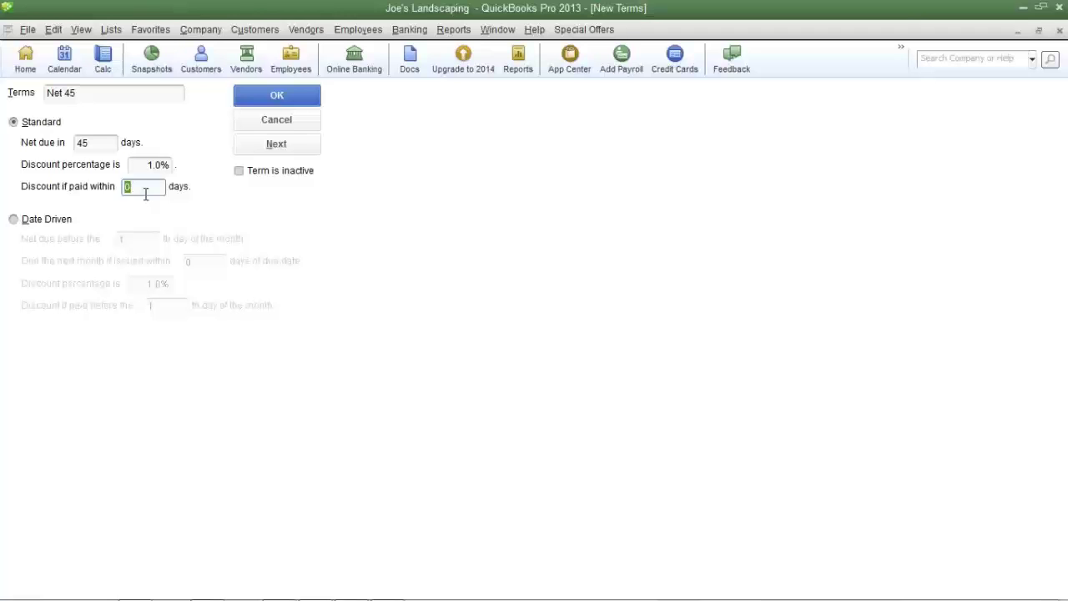
pyautogui.write('10')
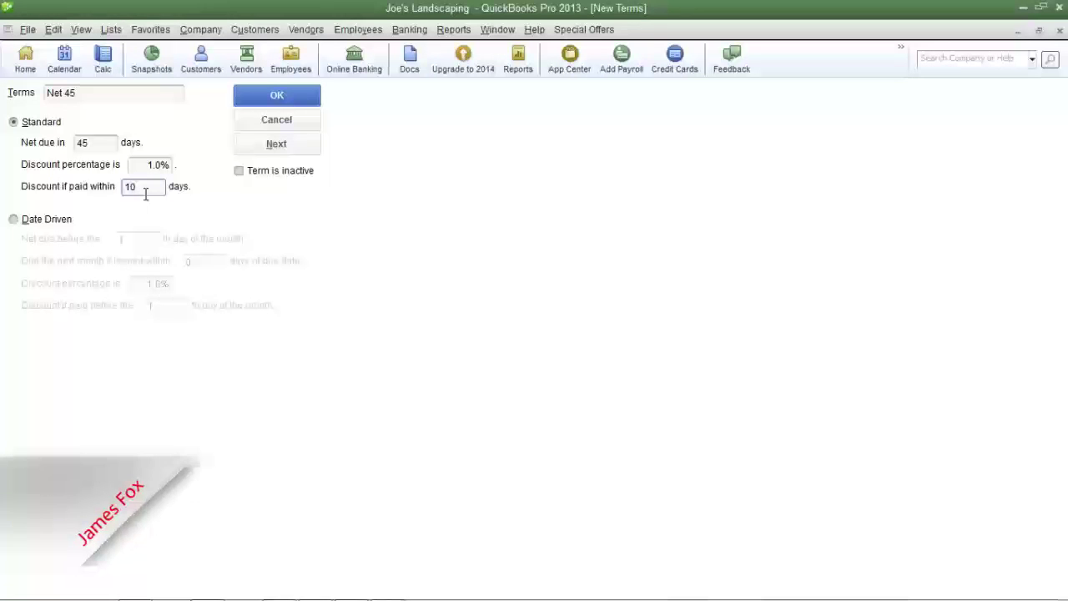
pyautogui.click(145, 164)
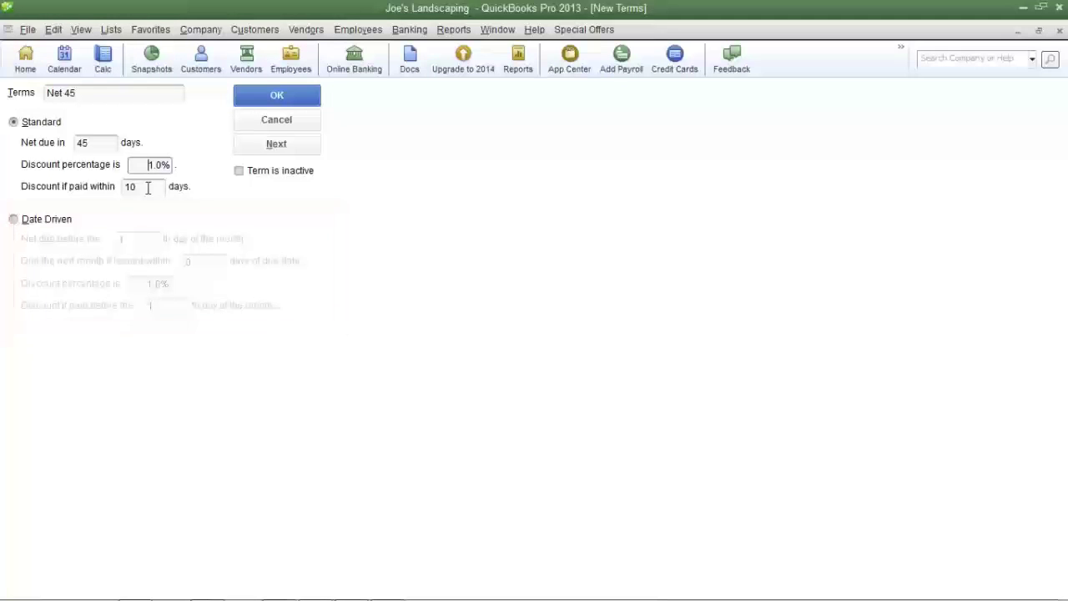
# Make the term date-driven: net due before the 21st, next month if issued within 7 days
pyautogui.click(47, 218)
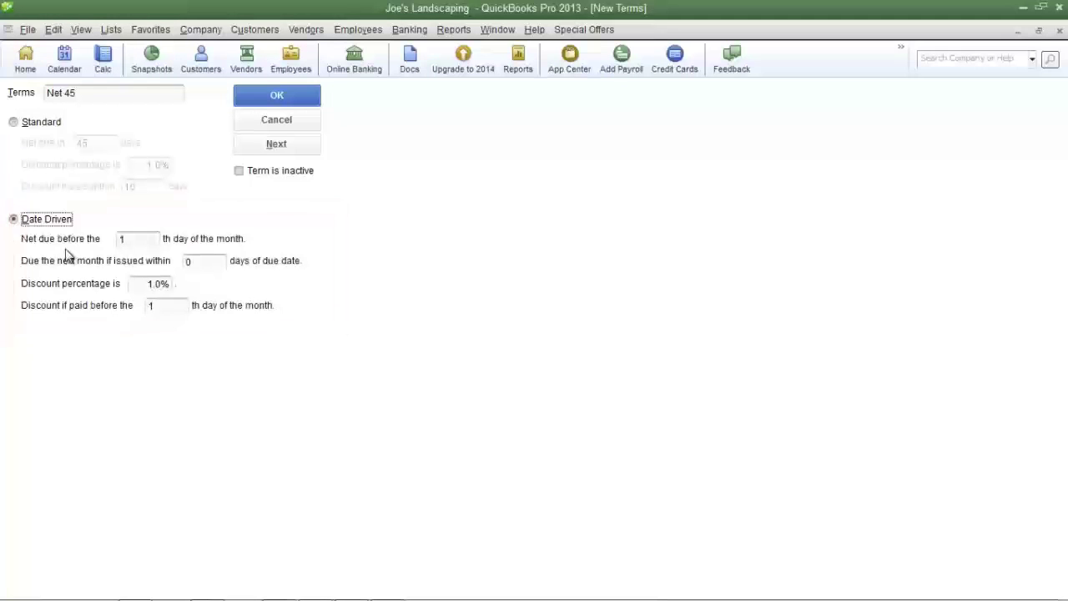
pyautogui.click(150, 236)
pyautogui.write('21')
pyautogui.click(210, 261)
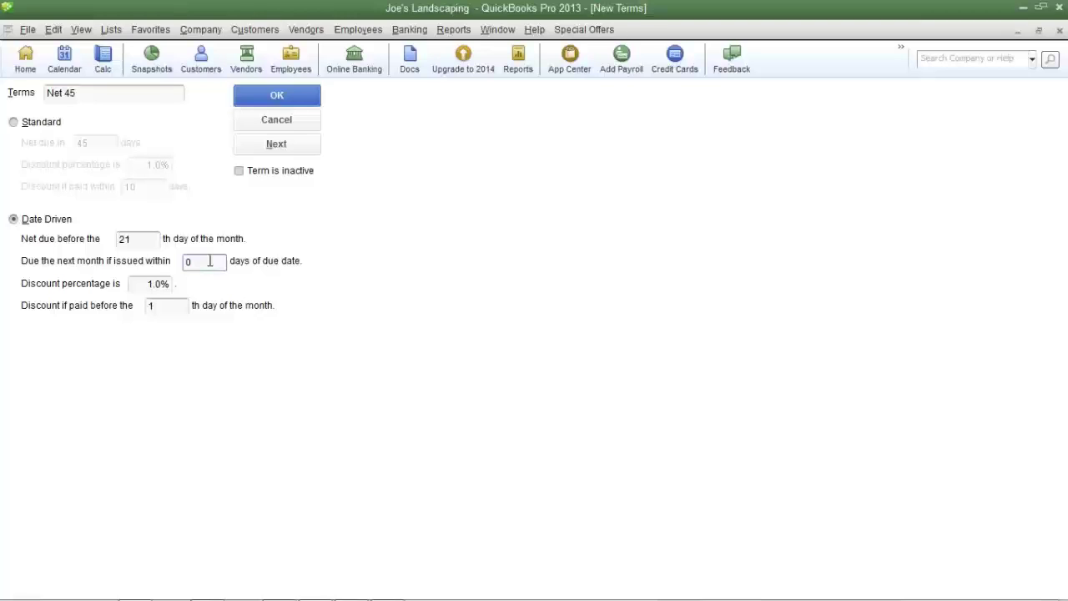
pyautogui.press('BackSpace')
pyautogui.write('7')
pyautogui.press('Tab')
pyautogui.click(210, 261)
# Switch Net 45 back to Standard terms and save it to the Terms List
pyautogui.click(13, 125)
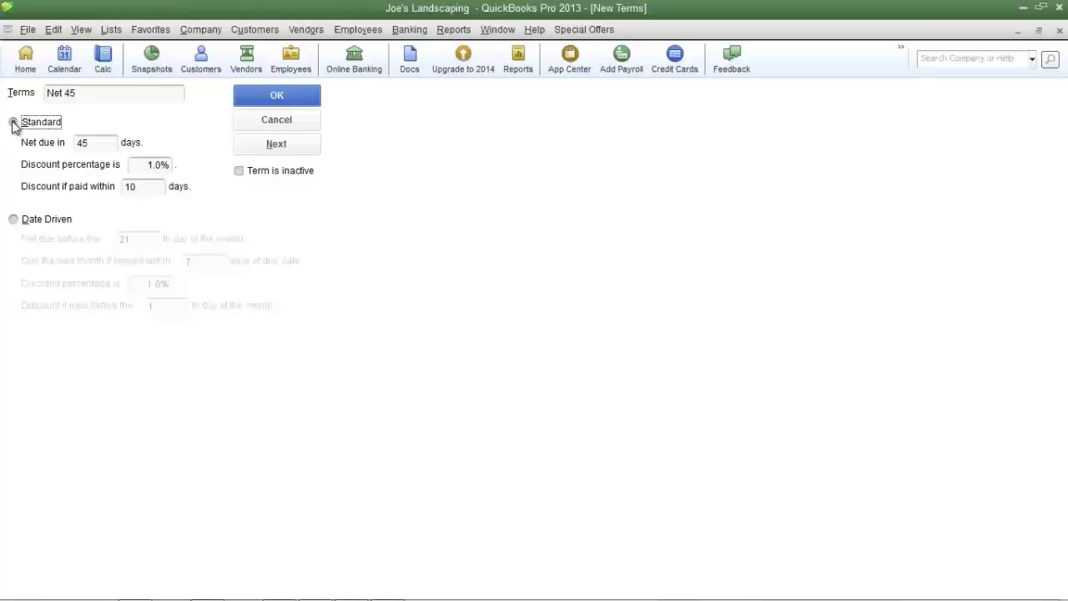
pyautogui.click(146, 97)
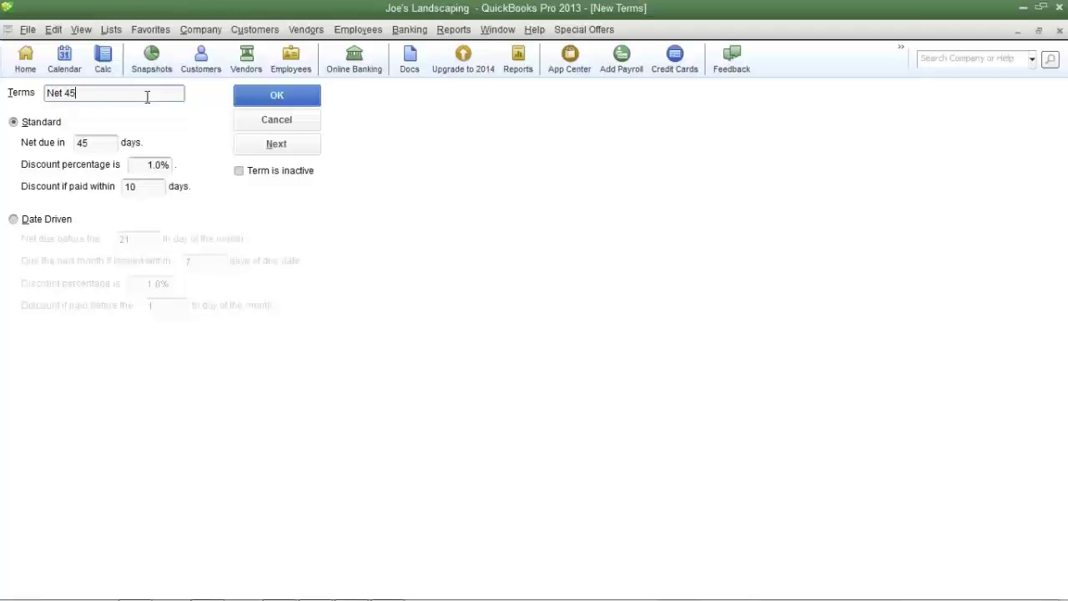
pyautogui.click(277, 96)
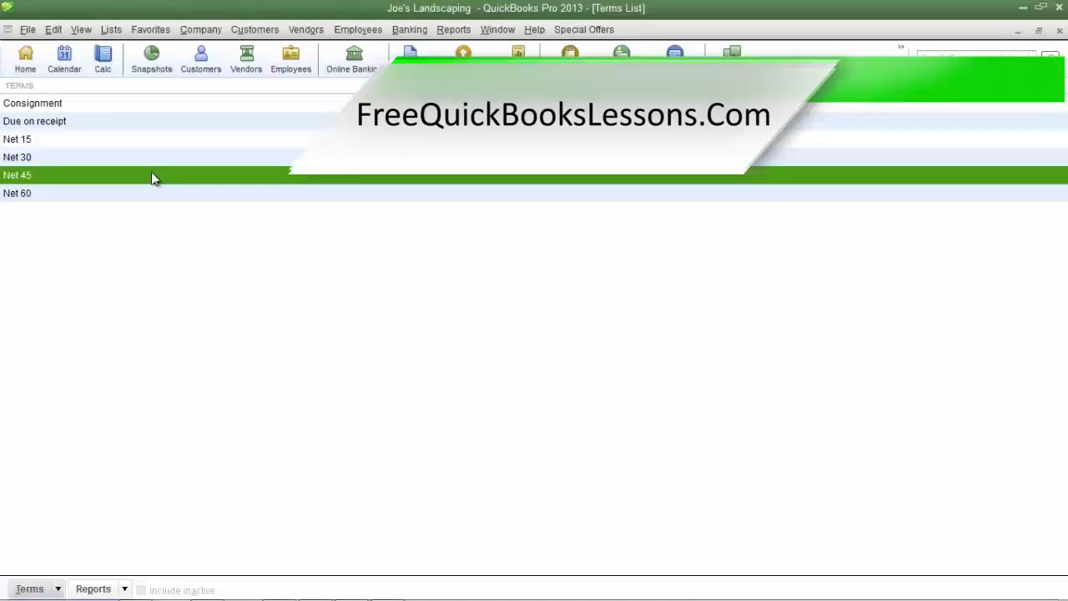
# From the Home page, reopen the Curly Company invoice and set its terms to Net 45
pyautogui.click(23, 60)
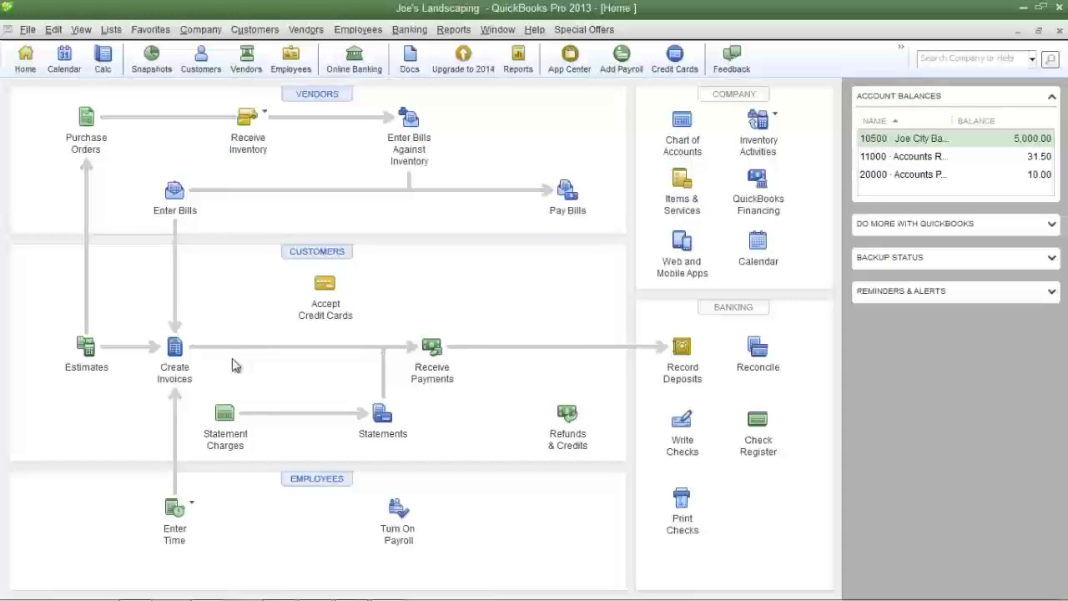
pyautogui.click(176, 351)
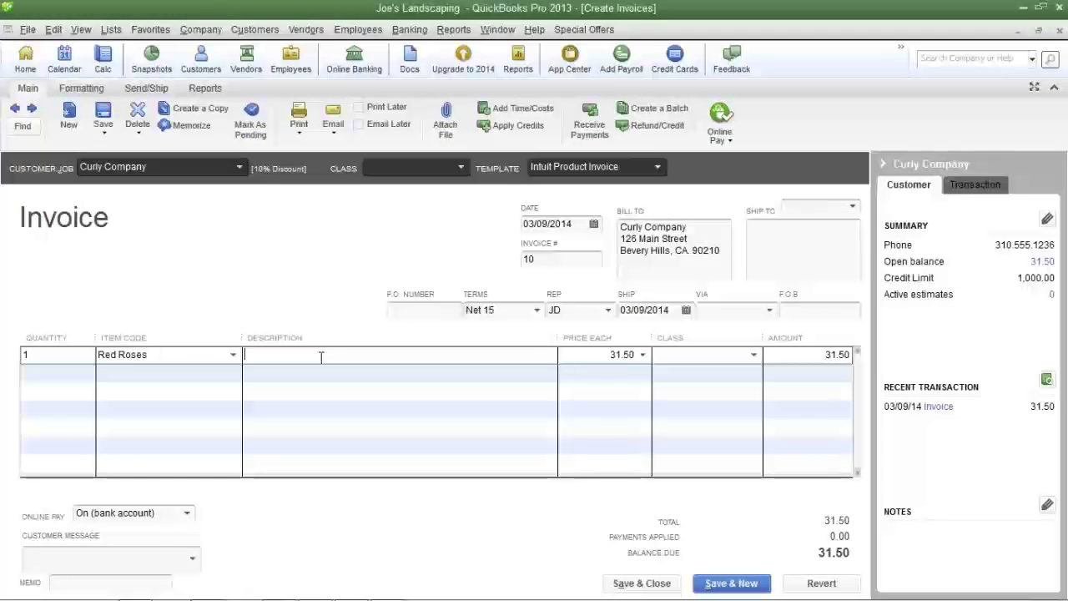
pyautogui.click(534, 315)
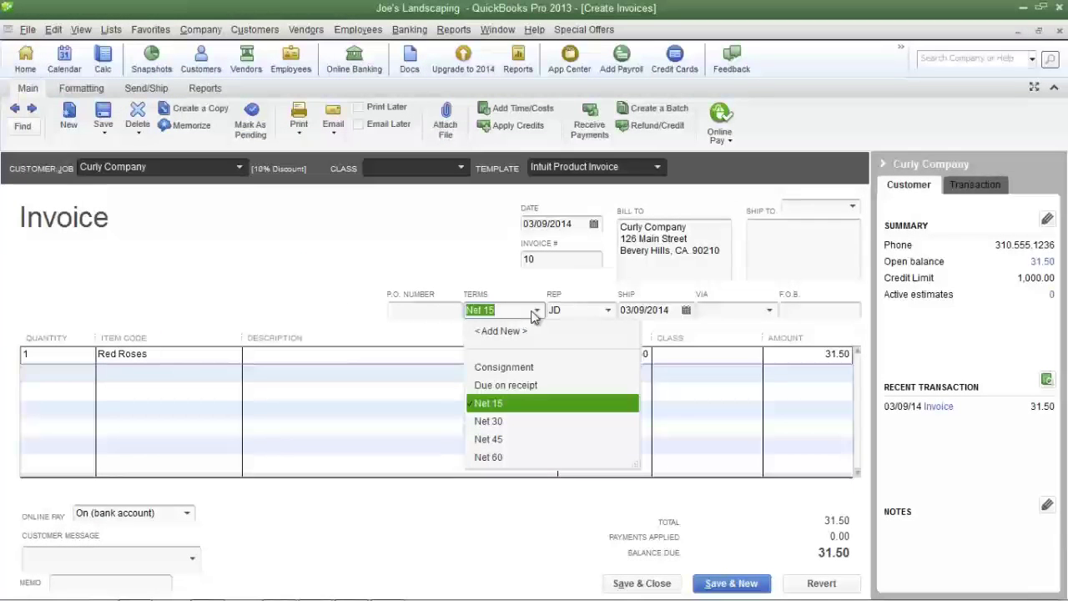
pyautogui.click(502, 442)
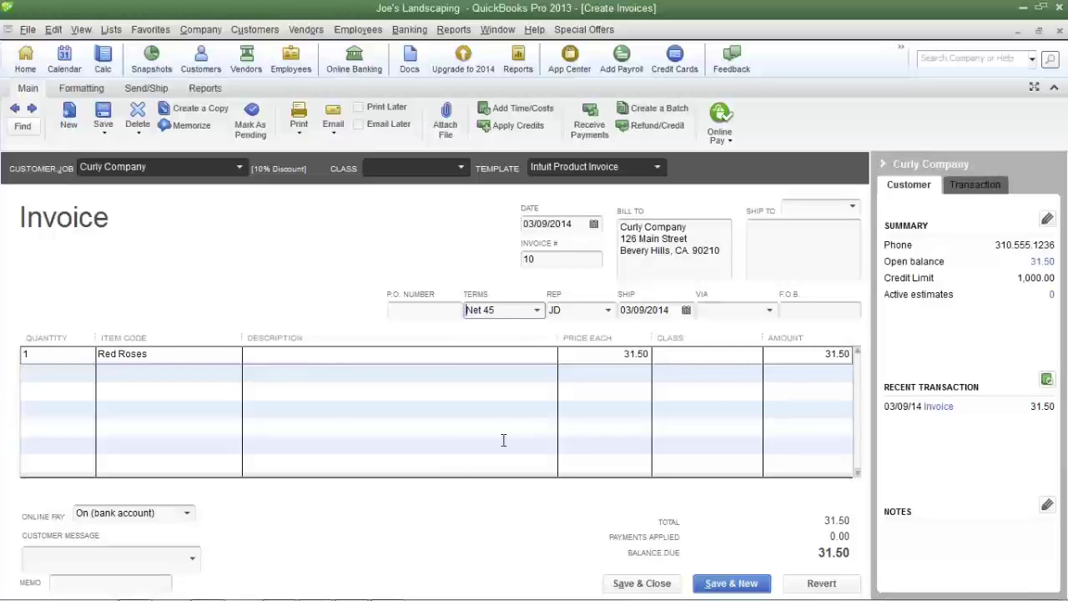